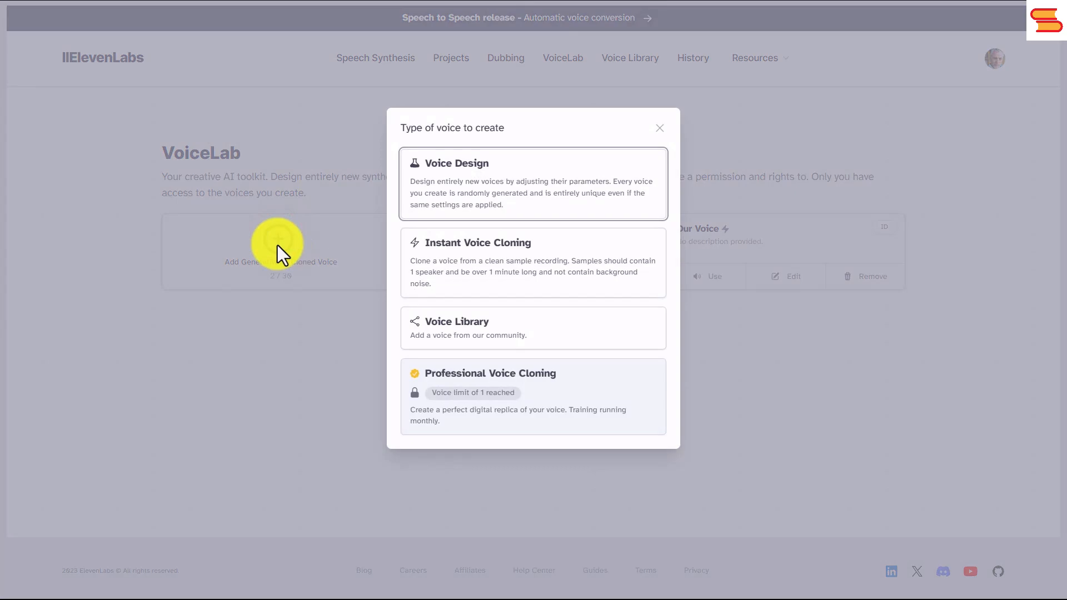
Start a new Instant Voice Cloning voice and name it "Video Tutorials Narrator"
{"action": "left_click", "coordinate": [490, 269]}
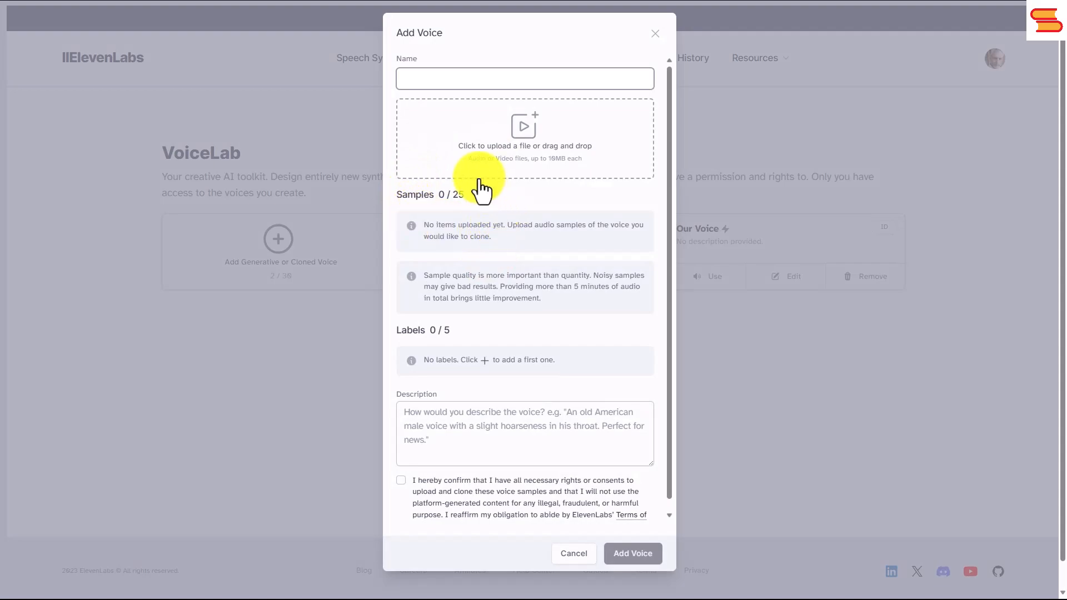
{"action": "left_click", "coordinate": [415, 81]}
{"action": "type", "text": "Video Tutorials Narrator"}
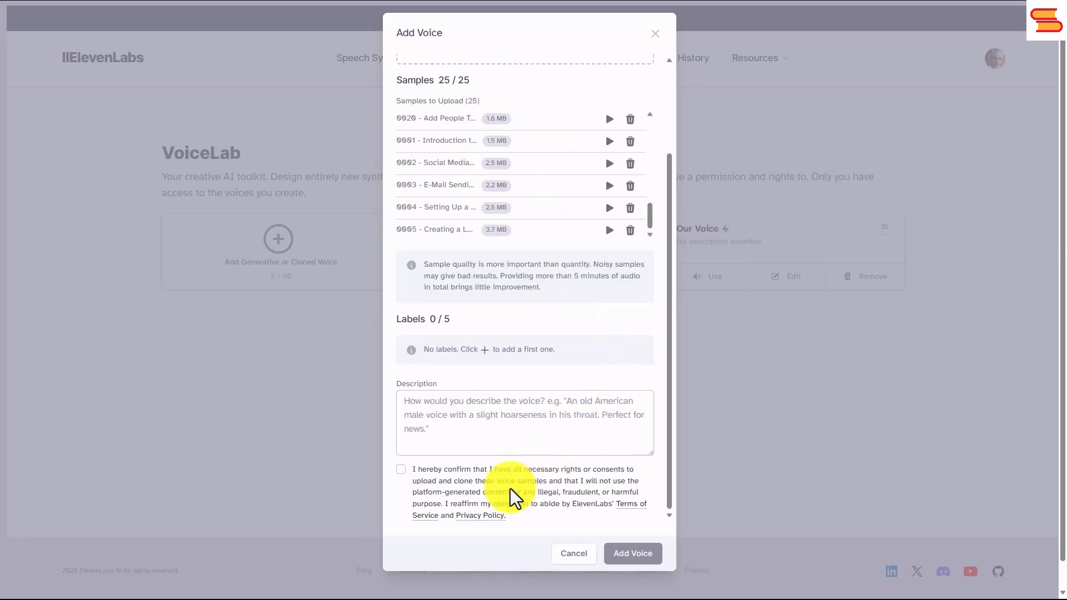
Confirm the rights to the voice samples, enter the description "Video Tutorials Narrator", and add the cloned voice
{"action": "left_click", "coordinate": [399, 468]}
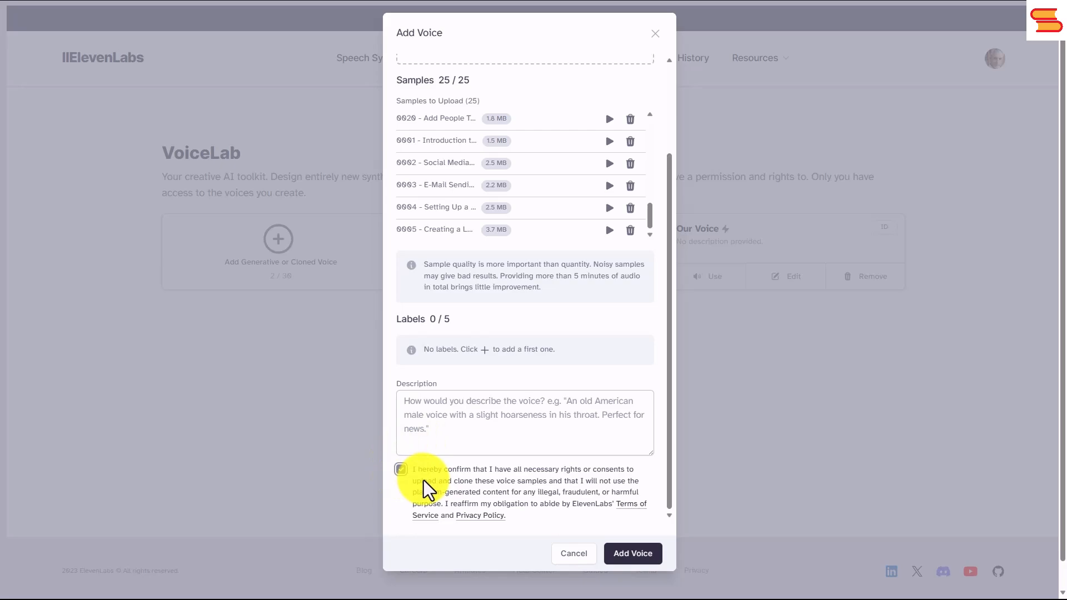
{"action": "left_click", "coordinate": [443, 417]}
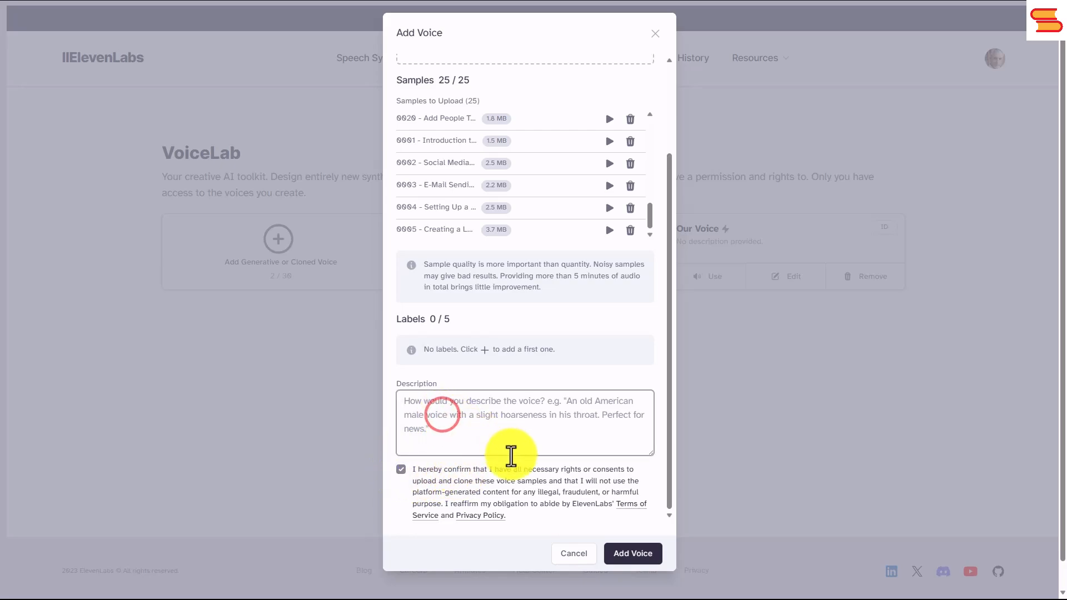
{"action": "type", "text": "Video Tutorials Narrator"}
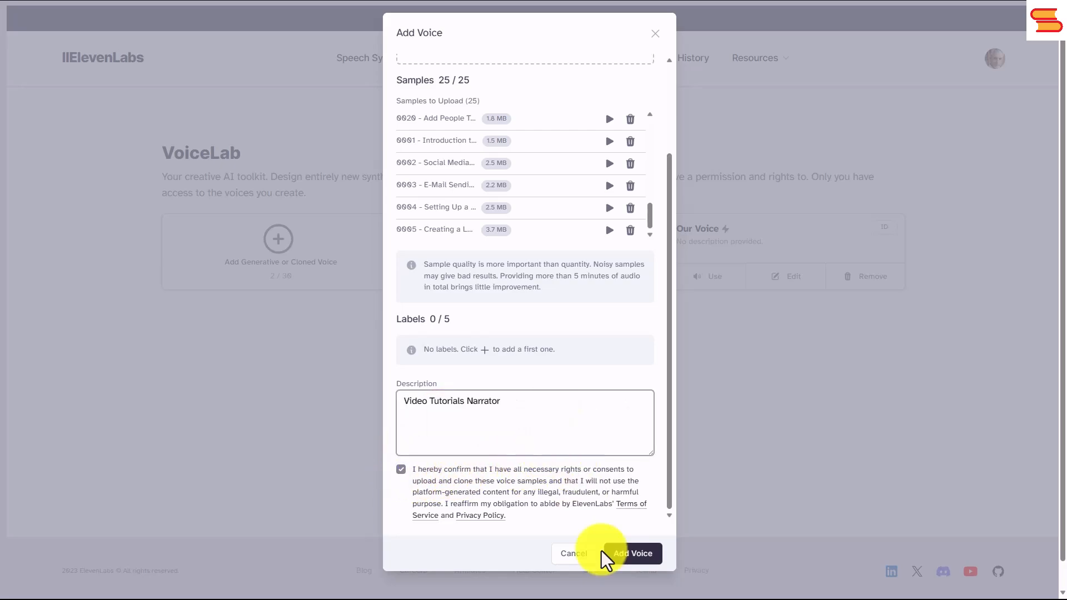
{"action": "left_click", "coordinate": [630, 552]}
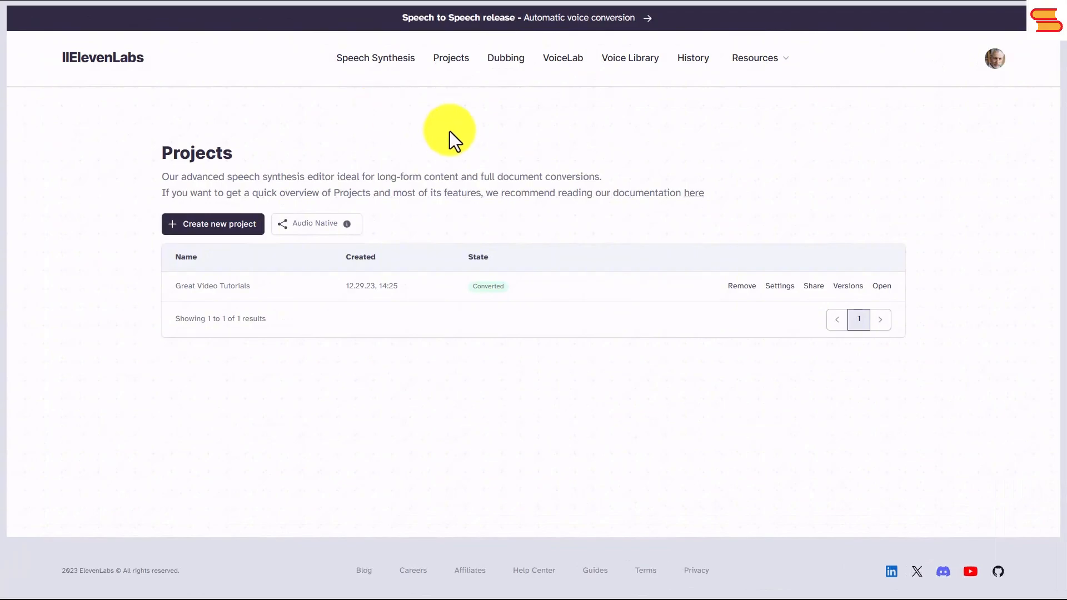
In Speech Synthesis, choose the Video Tutorials Narrator voice and generate speech from the existing script
{"action": "left_click", "coordinate": [382, 66]}
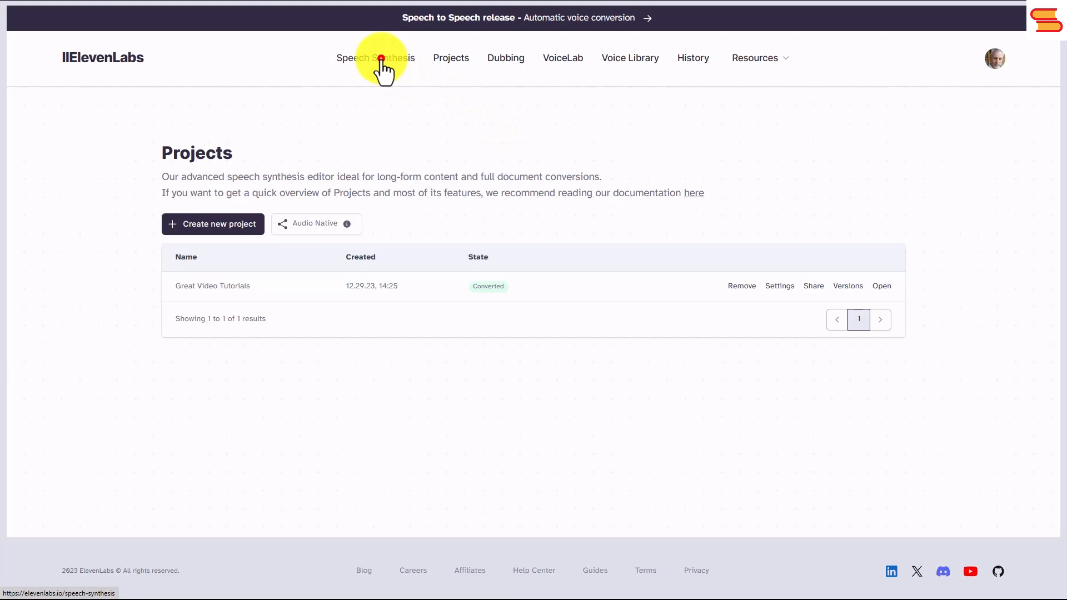
{"action": "scroll", "coordinate": [284, 144], "scroll_direction": "down", "scroll_amount": 5}
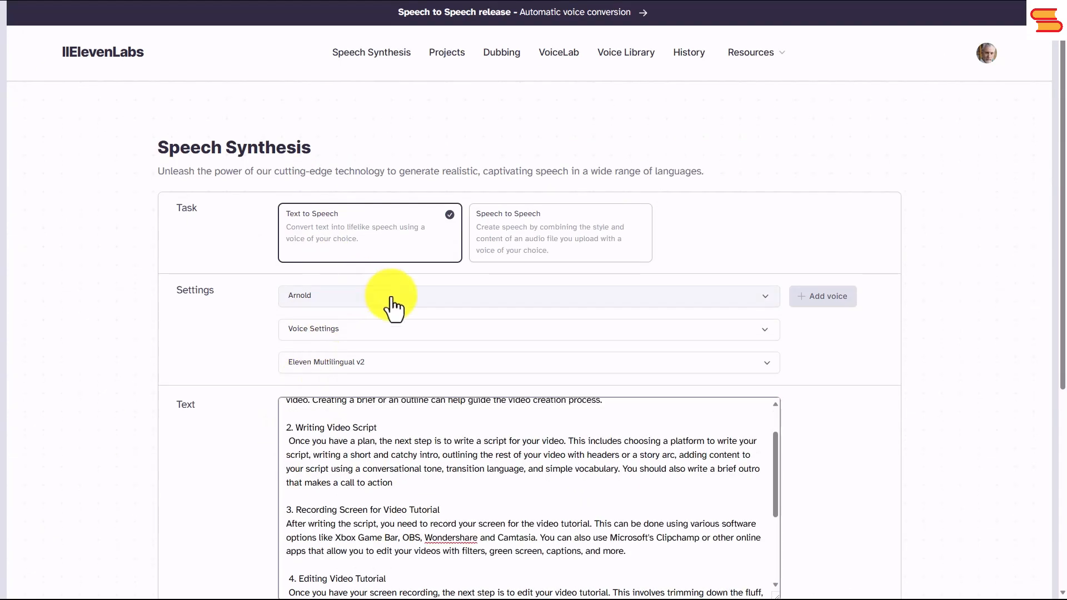
{"action": "left_click", "coordinate": [393, 297]}
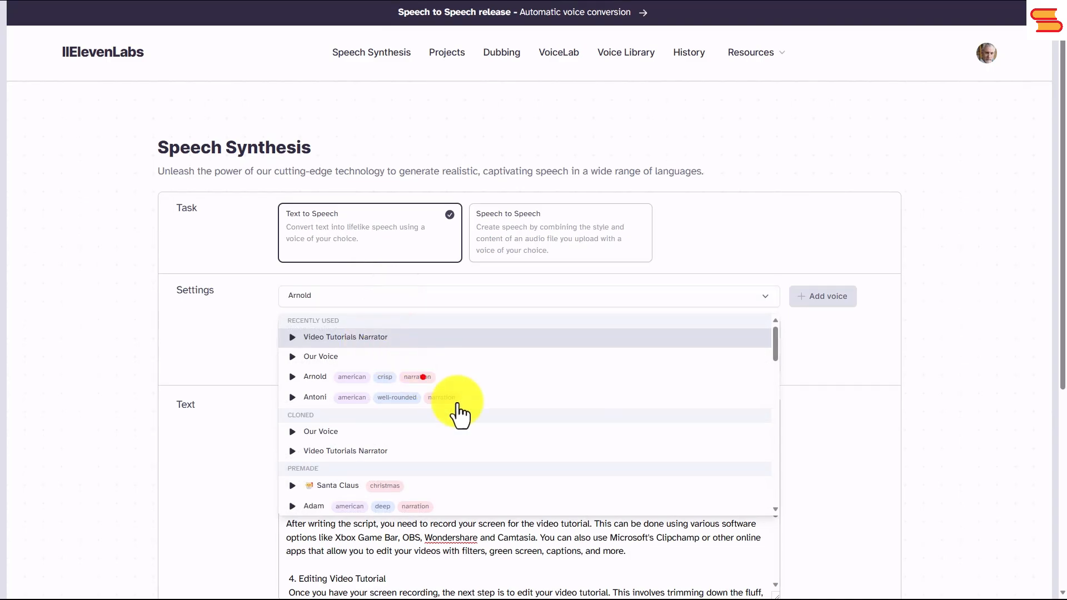
{"action": "left_click", "coordinate": [422, 377]}
{"action": "scroll", "coordinate": [461, 434], "scroll_direction": "down", "scroll_amount": 3}
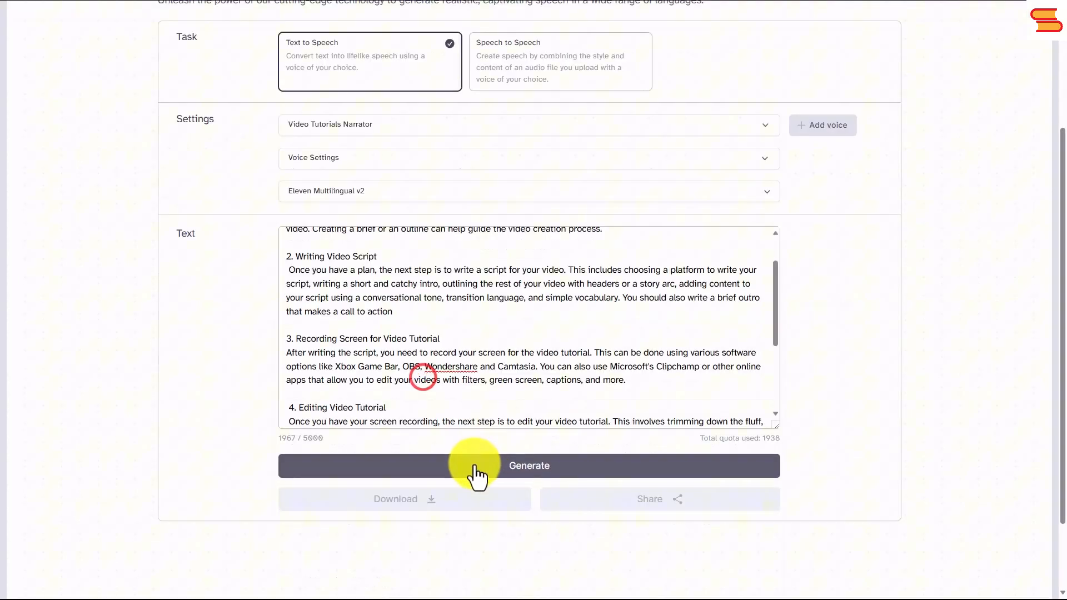
{"action": "left_click", "coordinate": [530, 471]}
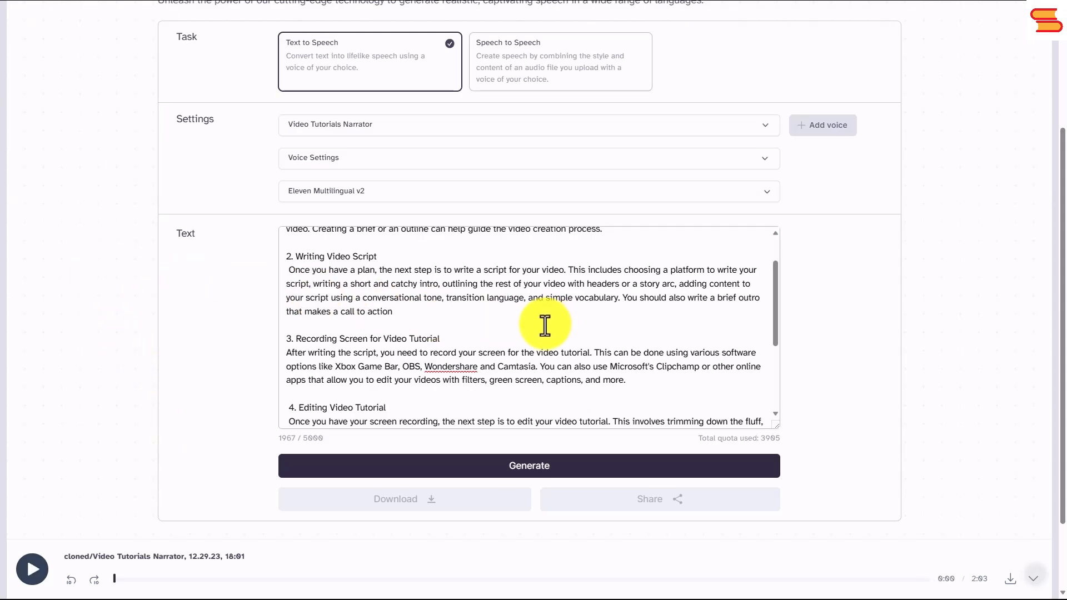
Add an ellipsis after the "Planning Video Content" and "Writing Video Script" headings, and a period after "makes a call to action"
{"action": "scroll", "coordinate": [544, 327], "scroll_direction": "up", "scroll_amount": 3}
{"action": "scroll", "coordinate": [541, 333], "scroll_direction": "down", "scroll_amount": 2}
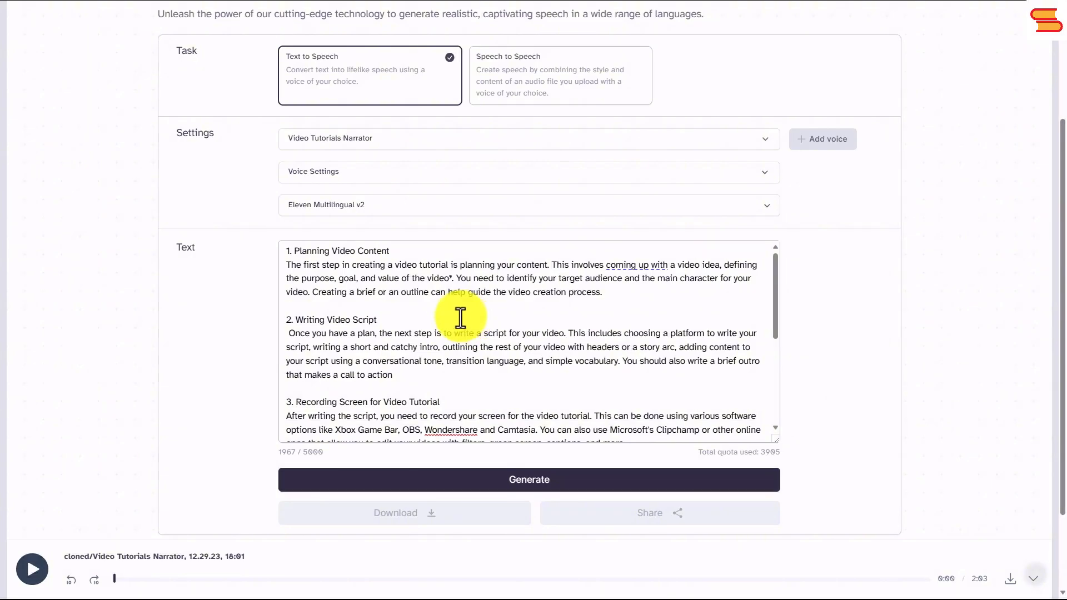
{"action": "left_click", "coordinate": [389, 250]}
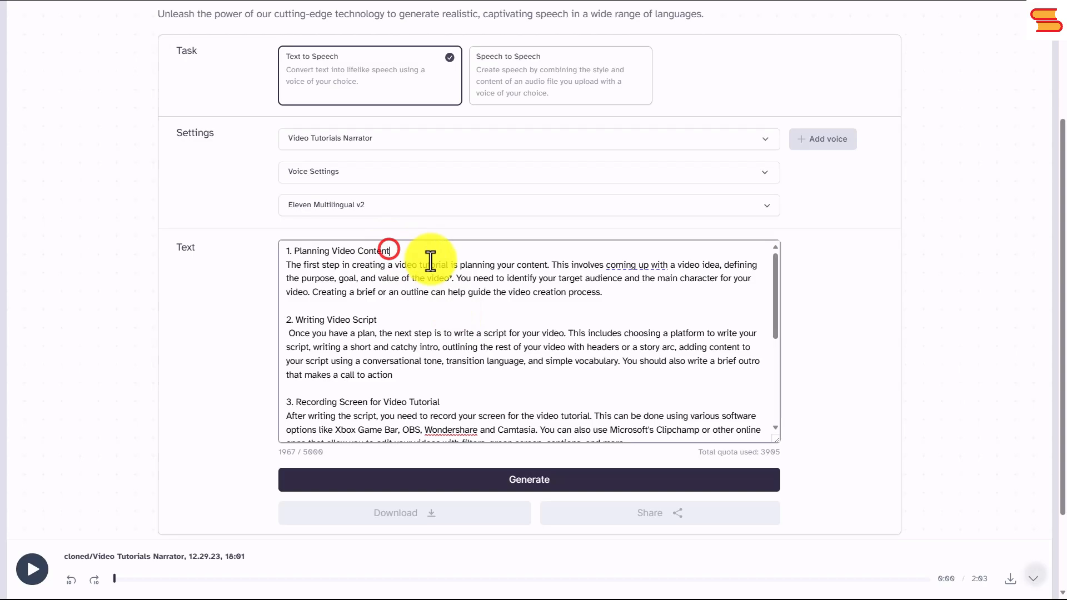
{"action": "type", "text": "..."}
{"action": "left_click", "coordinate": [400, 324]}
{"action": "key", "text": "BackSpace"}
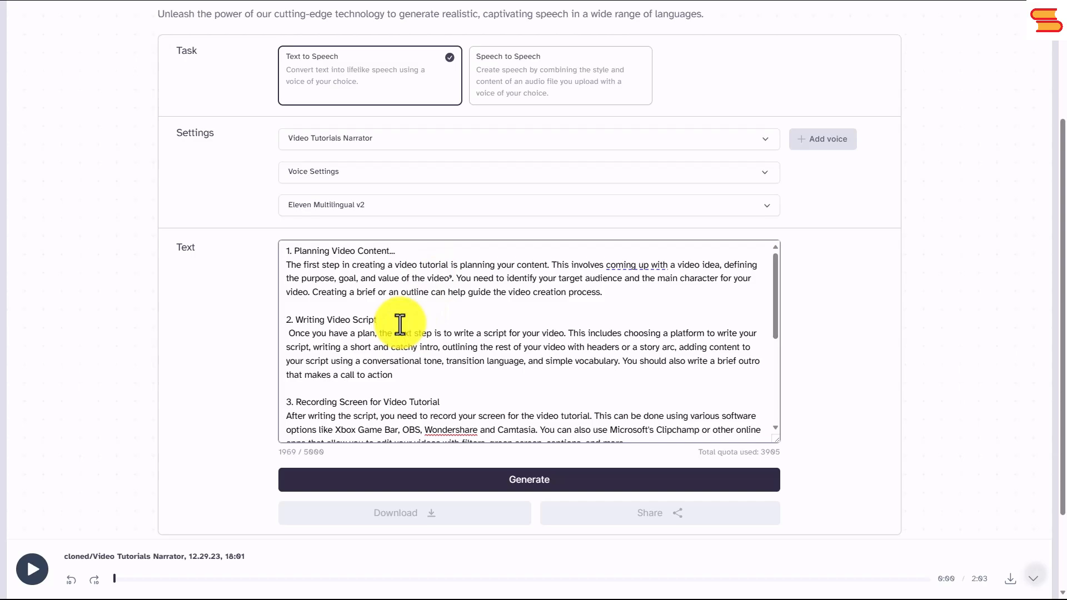
{"action": "type", "text": "..."}
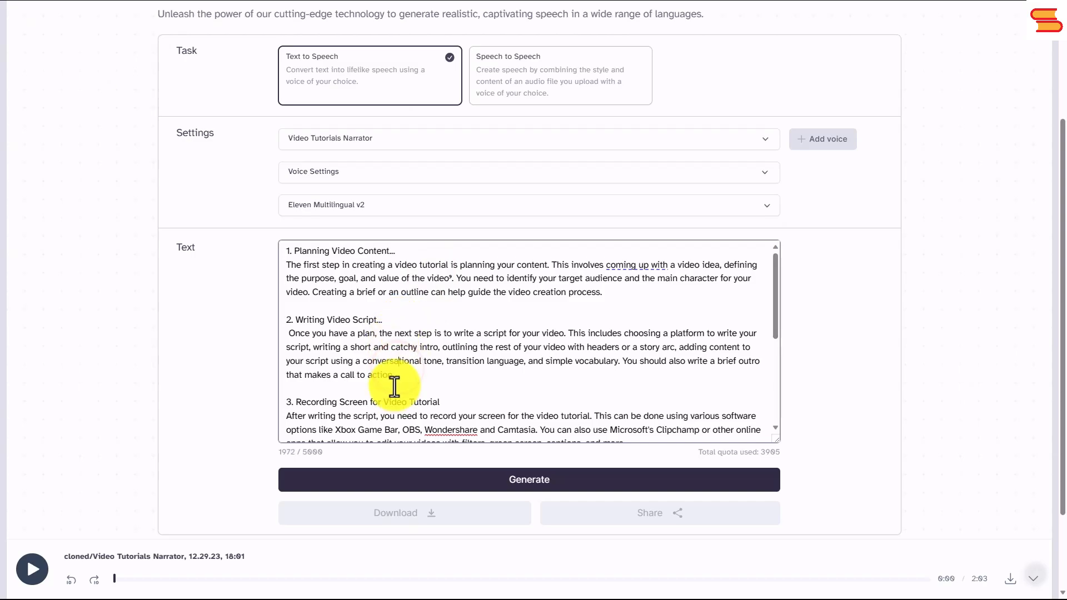
{"action": "left_click", "coordinate": [394, 375]}
{"action": "type", "text": "."}
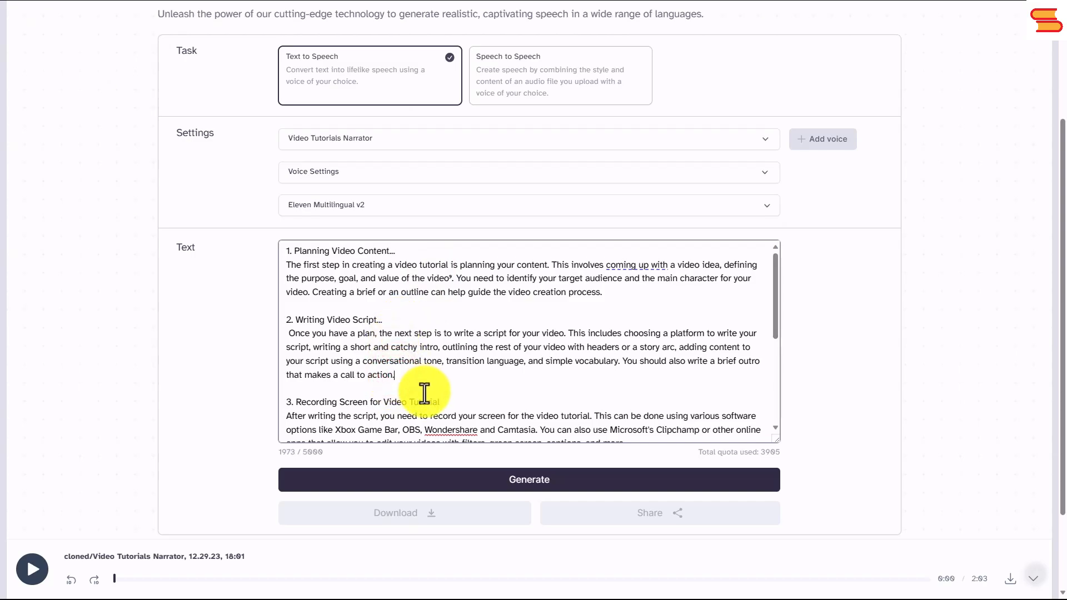
Add an ellipsis after the "Recording Screen for Video Tutorial", "Editing Video Tutorial" and "Sharing Video Tutorial" headings
{"action": "left_click", "coordinate": [461, 408]}
{"action": "key", "text": "BackSpace"}
{"action": "type", "text": "..."}
{"action": "scroll", "coordinate": [437, 392], "scroll_direction": "down", "scroll_amount": 2}
{"action": "left_click", "coordinate": [419, 383]}
{"action": "key", "text": "BackSpace"}
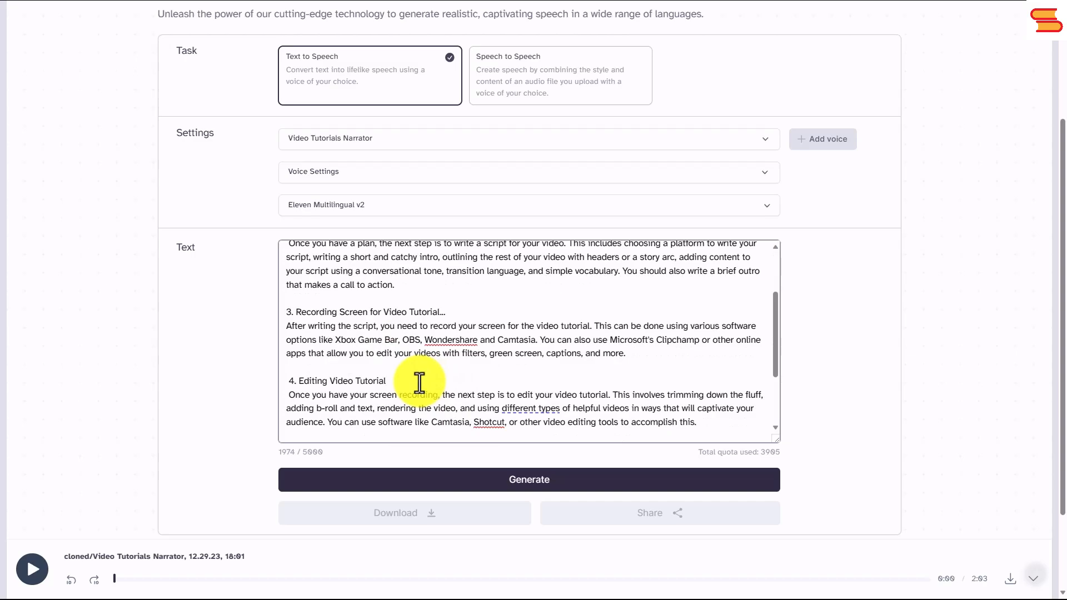
{"action": "type", "text": "..."}
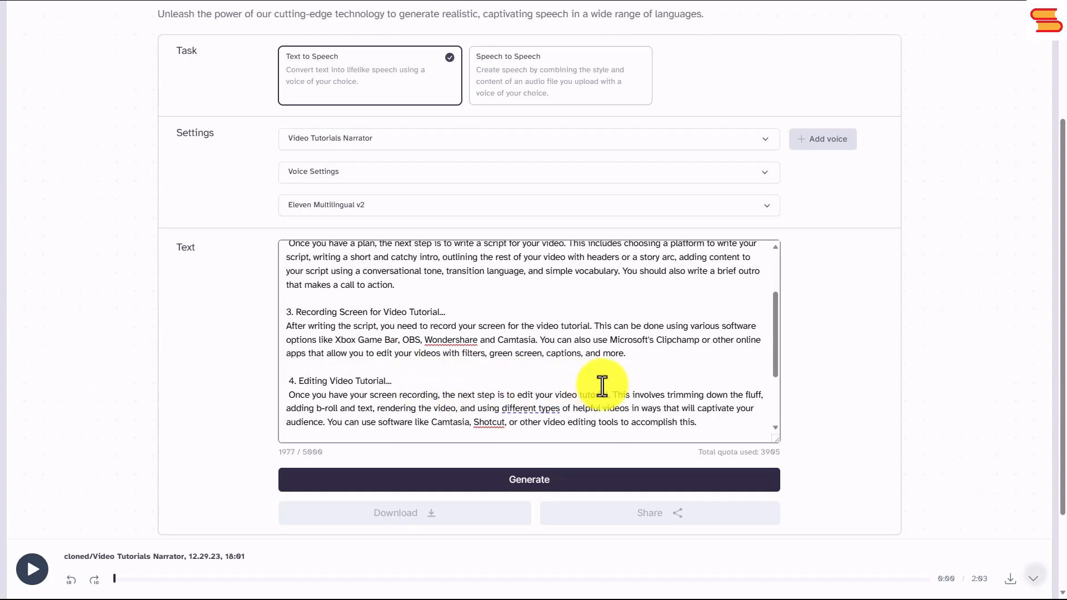
{"action": "scroll", "coordinate": [601, 387], "scroll_direction": "down", "scroll_amount": 2}
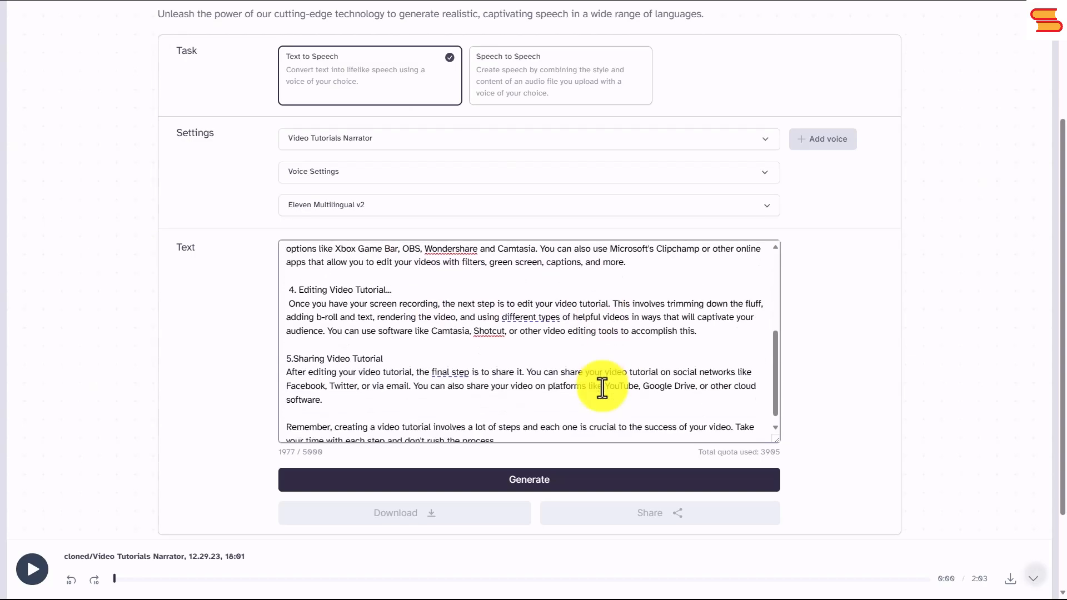
{"action": "left_click", "coordinate": [397, 361]}
{"action": "type", "text": "..."}
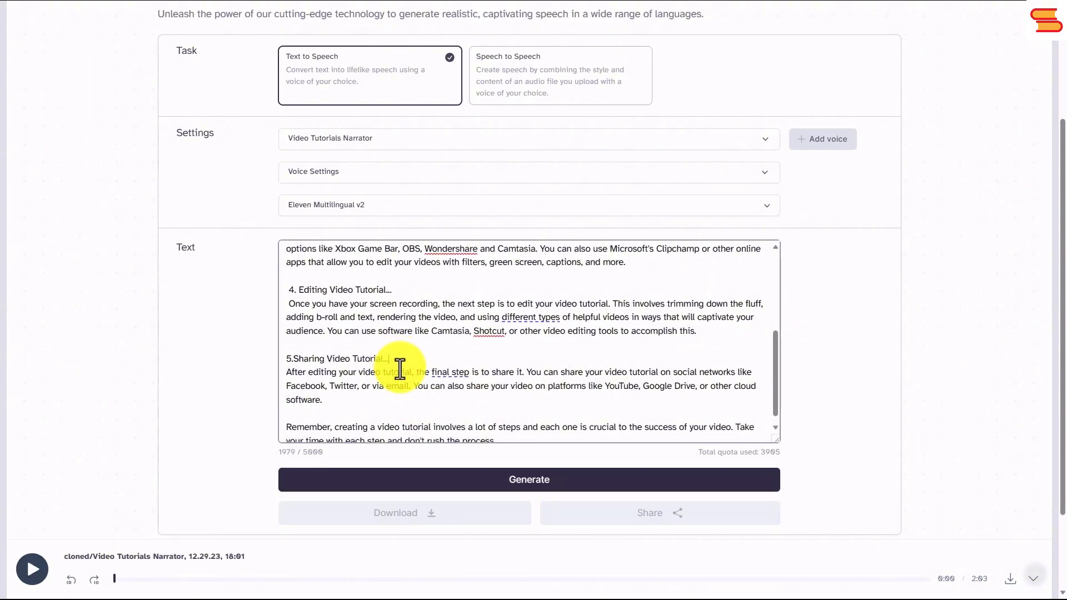
Generate the speech again from the edited script with the Video Tutorials Narrator voice
{"action": "scroll", "coordinate": [481, 388], "scroll_direction": "down", "scroll_amount": 3}
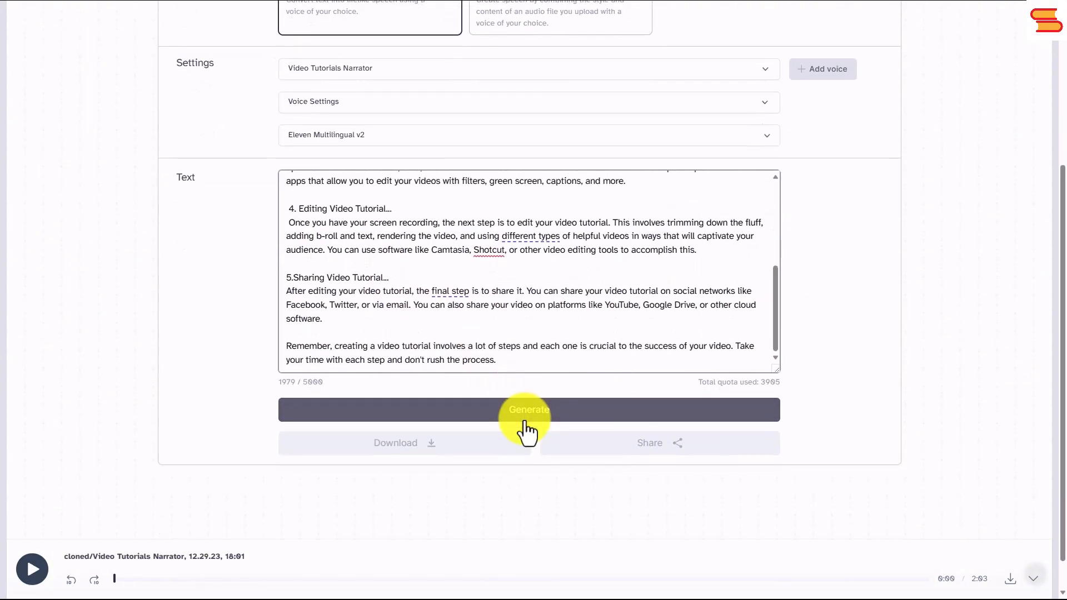
{"action": "left_click", "coordinate": [525, 428]}
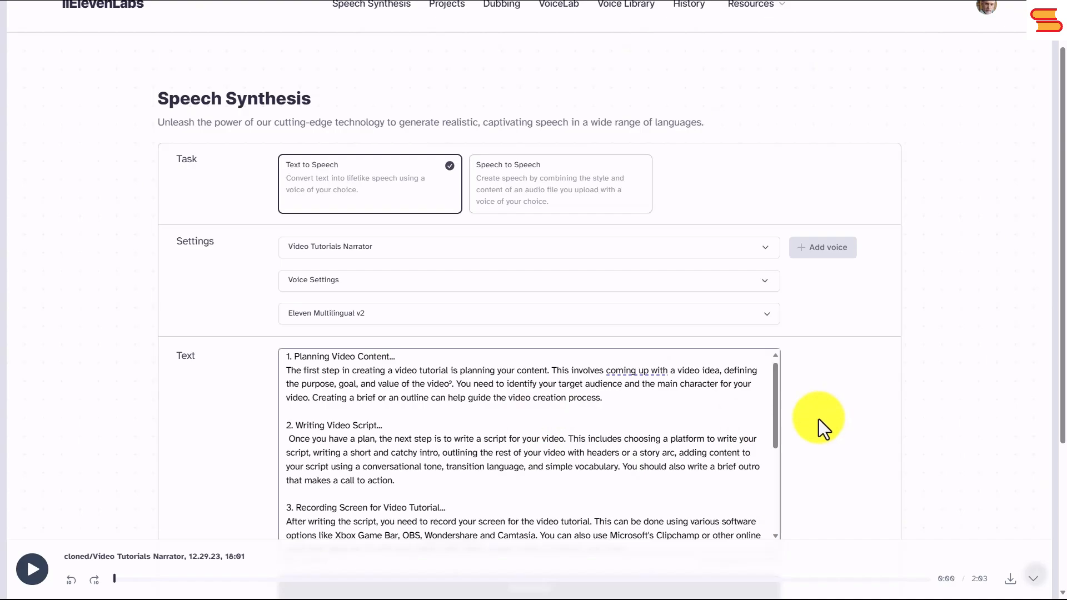
{"action": "scroll", "coordinate": [818, 419], "scroll_direction": "down", "scroll_amount": 4}
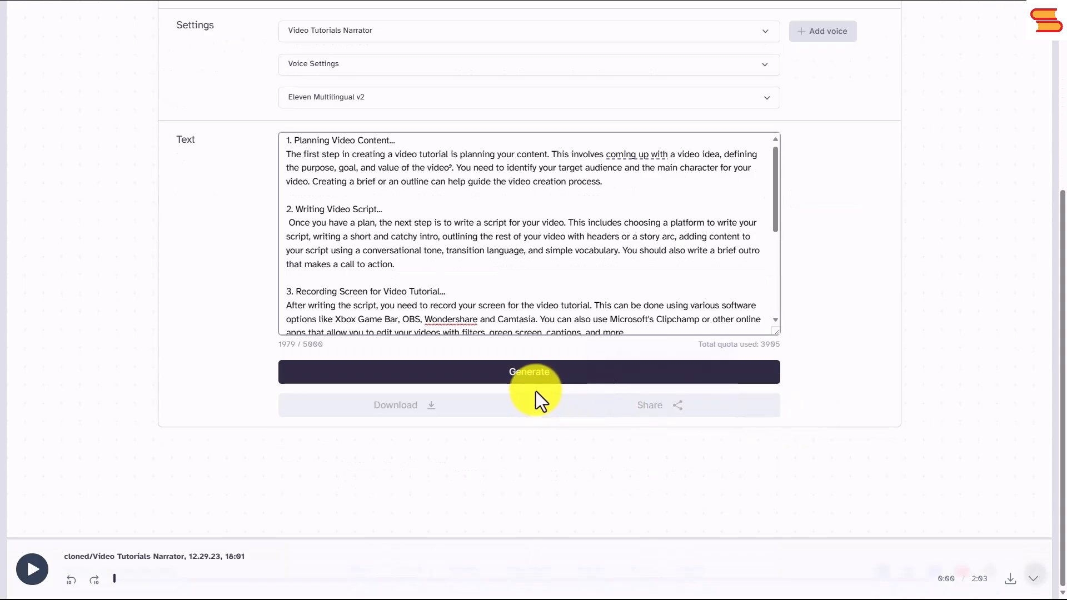
{"action": "left_click", "coordinate": [534, 378]}
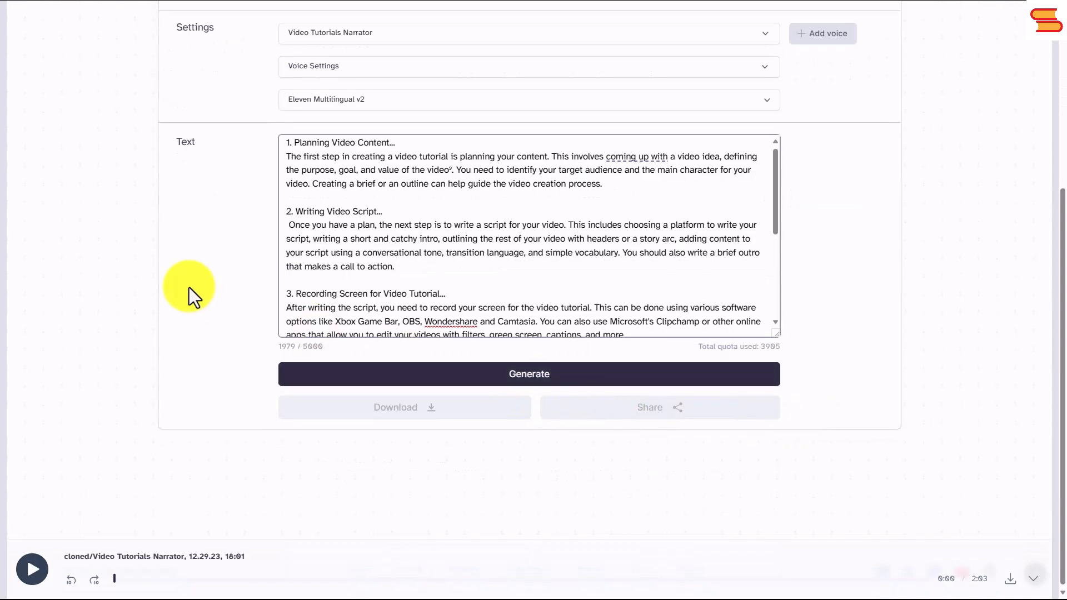
{"action": "scroll", "coordinate": [189, 288], "scroll_direction": "up", "scroll_amount": 5}
{"action": "left_click", "coordinate": [288, 64]}
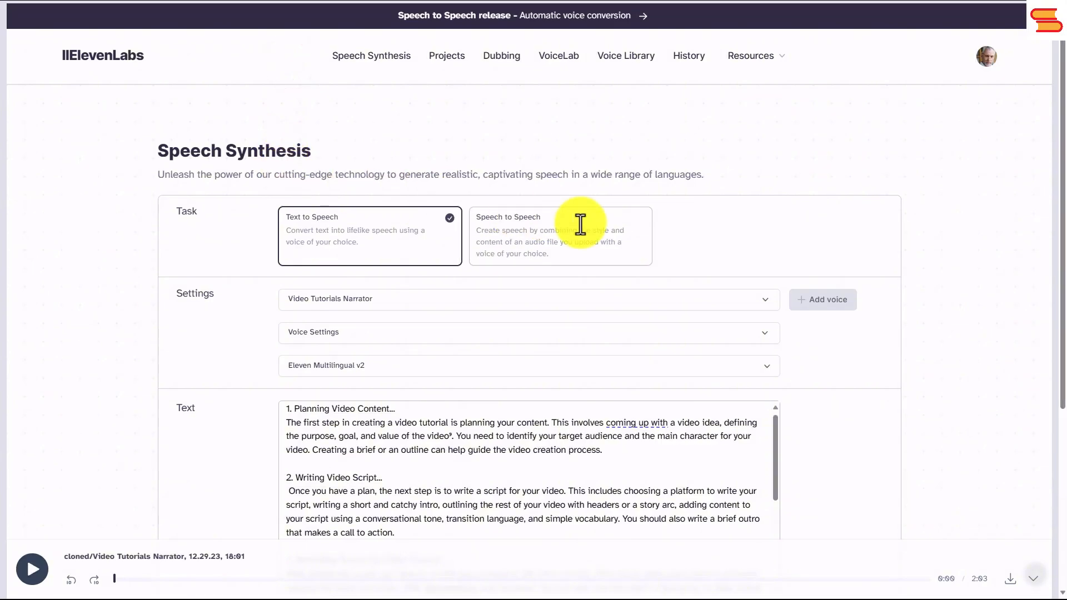
{"action": "scroll", "coordinate": [613, 237], "scroll_direction": "down", "scroll_amount": 5}
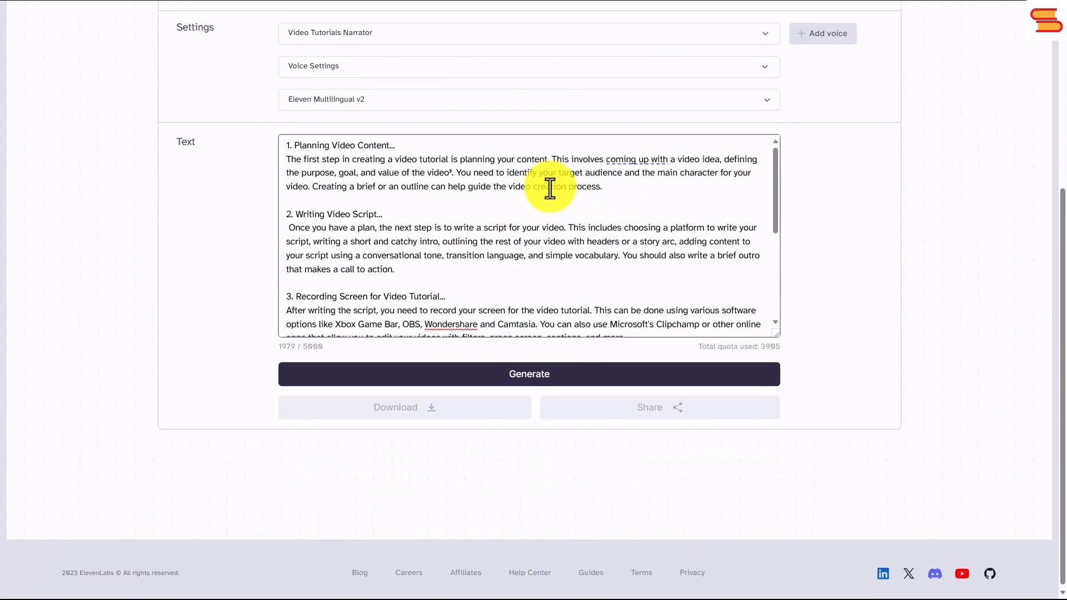